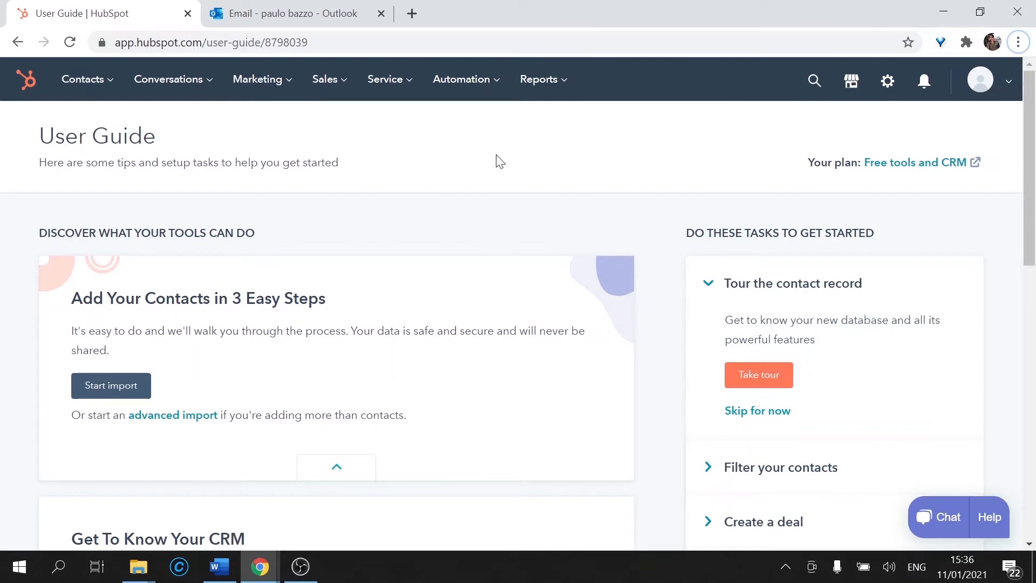
Go to Integrations > Email Integrations in the HubSpot account settings
{"action": "left_click", "coordinate": [885, 85]}
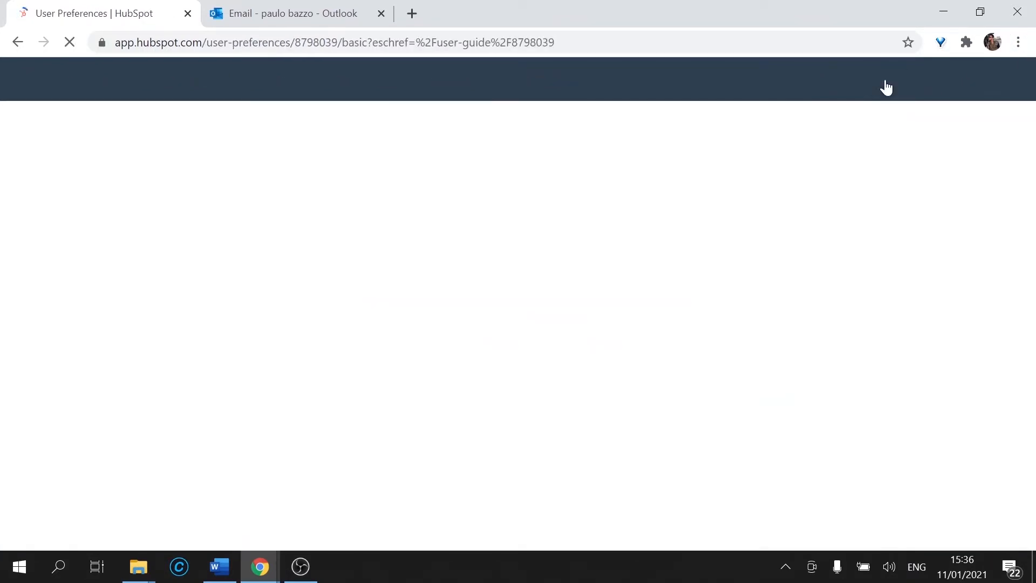
{"action": "scroll", "coordinate": [129, 340], "scroll_direction": "down", "scroll_amount": 2}
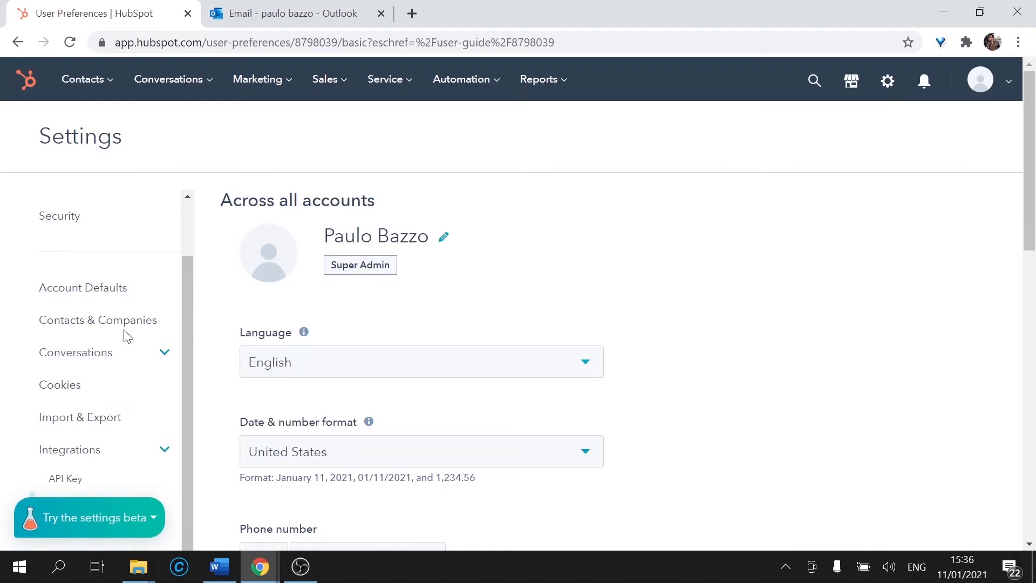
{"action": "scroll", "coordinate": [128, 337], "scroll_direction": "down", "scroll_amount": 2}
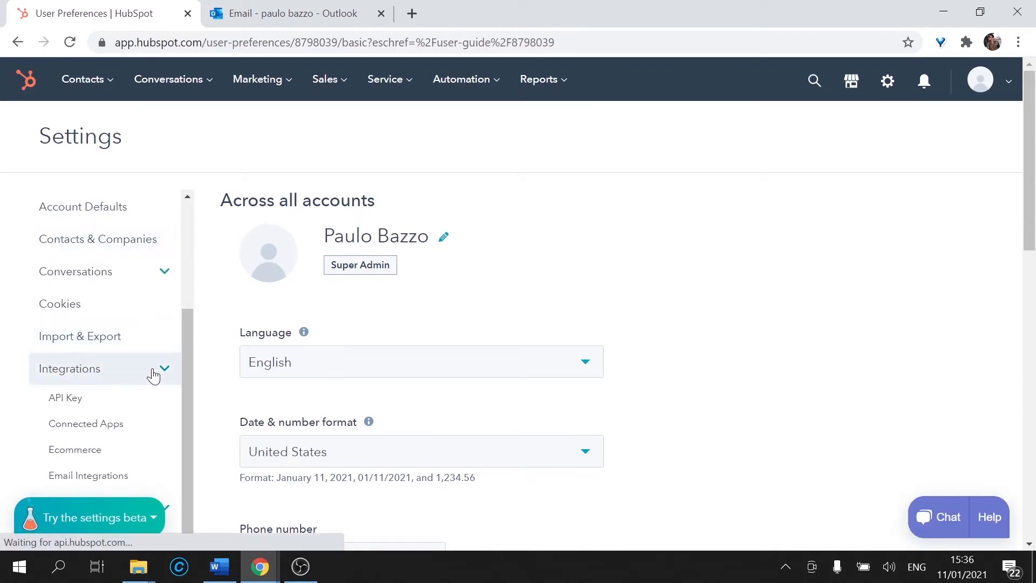
{"action": "scroll", "coordinate": [144, 375], "scroll_direction": "down", "scroll_amount": 1}
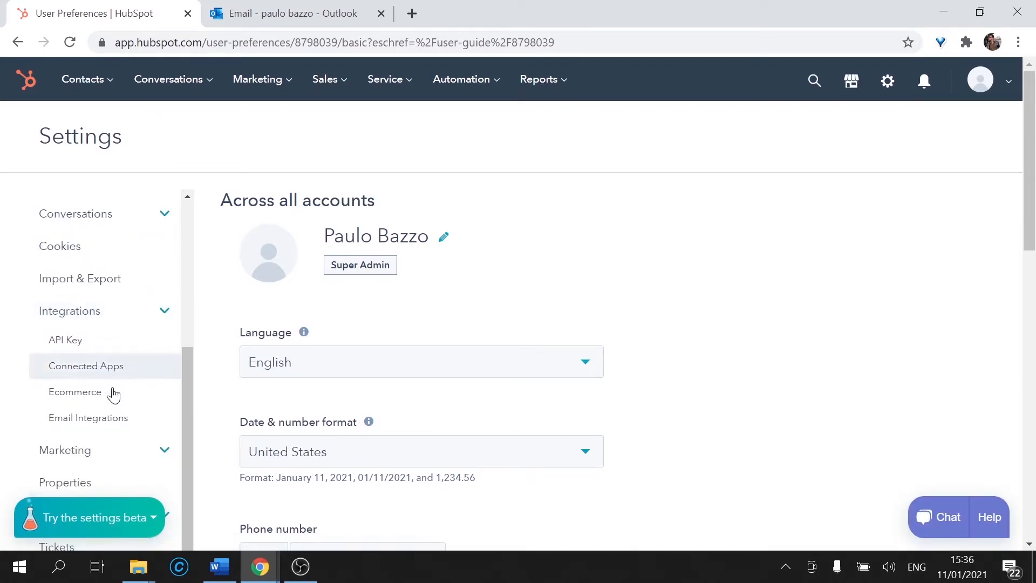
{"action": "left_click", "coordinate": [85, 423]}
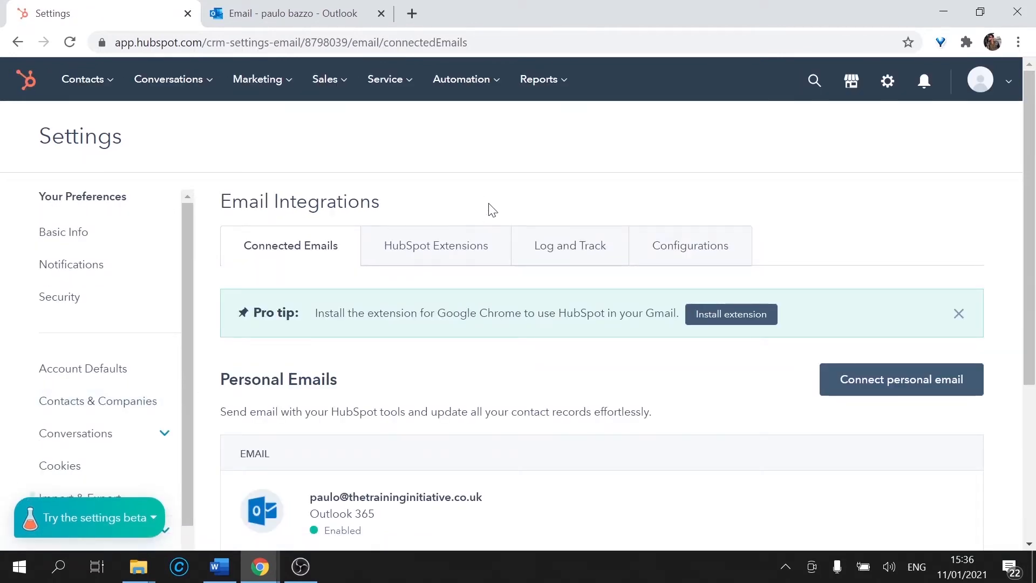
Download the Outlook (Windows/PC) add-in installer from the HubSpot Extensions tab
{"action": "scroll", "coordinate": [490, 210], "scroll_direction": "down", "scroll_amount": 2}
{"action": "left_click", "coordinate": [478, 176]}
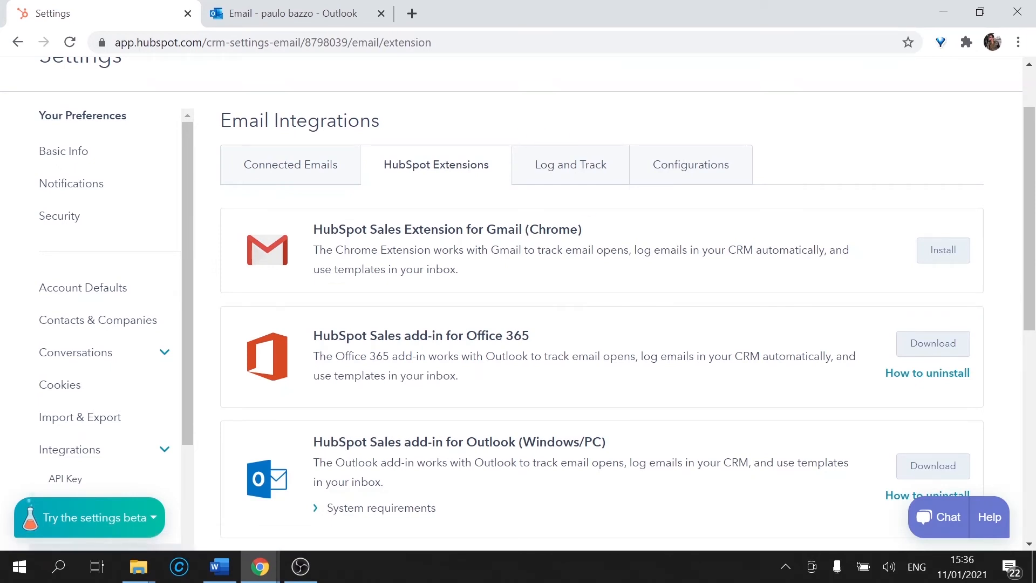
{"action": "scroll", "coordinate": [566, 216], "scroll_direction": "down", "scroll_amount": 3}
{"action": "left_click", "coordinate": [925, 303]}
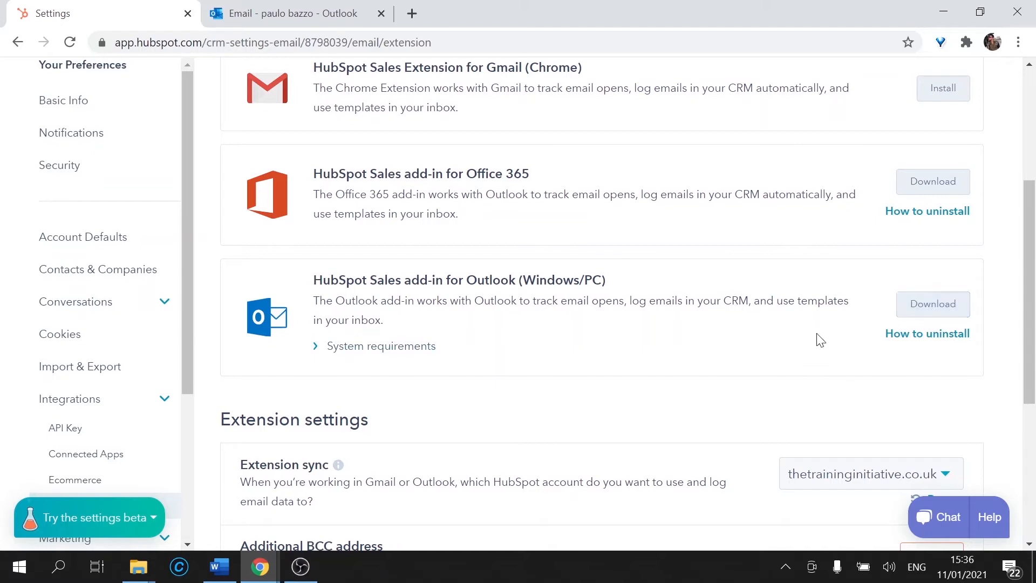
Run hubspotforoutlookinstaller from Downloads with Native notifications and dismiss the success message
{"action": "mouse_move", "coordinate": [139, 567]}
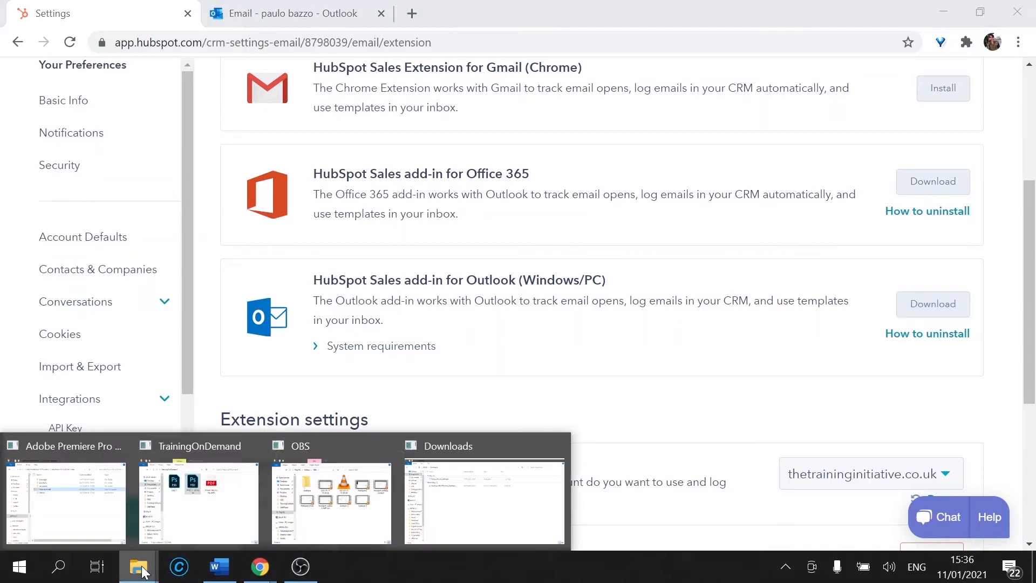
{"action": "left_click", "coordinate": [440, 499]}
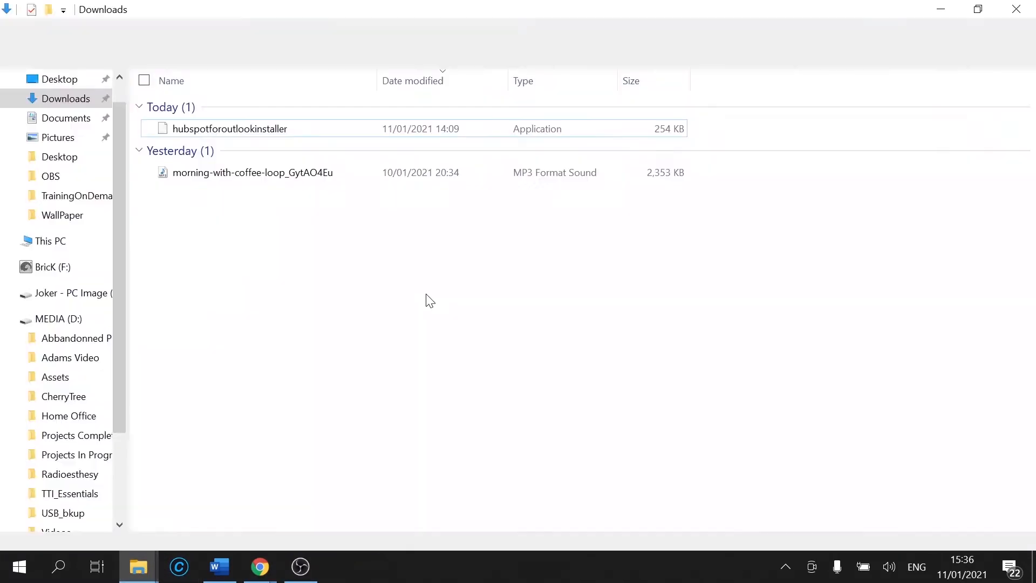
{"action": "left_click", "coordinate": [268, 135]}
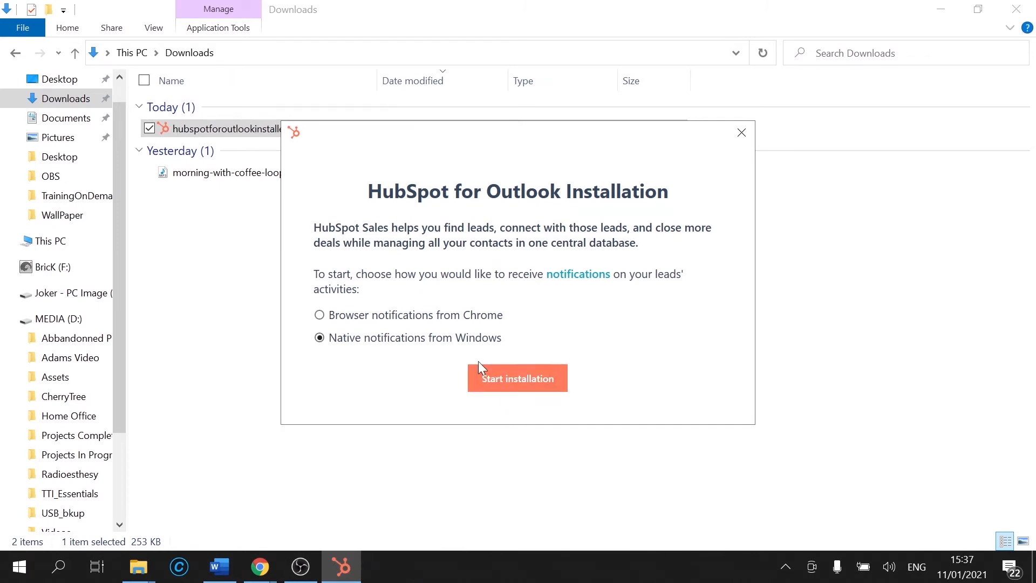
{"action": "left_click", "coordinate": [507, 376]}
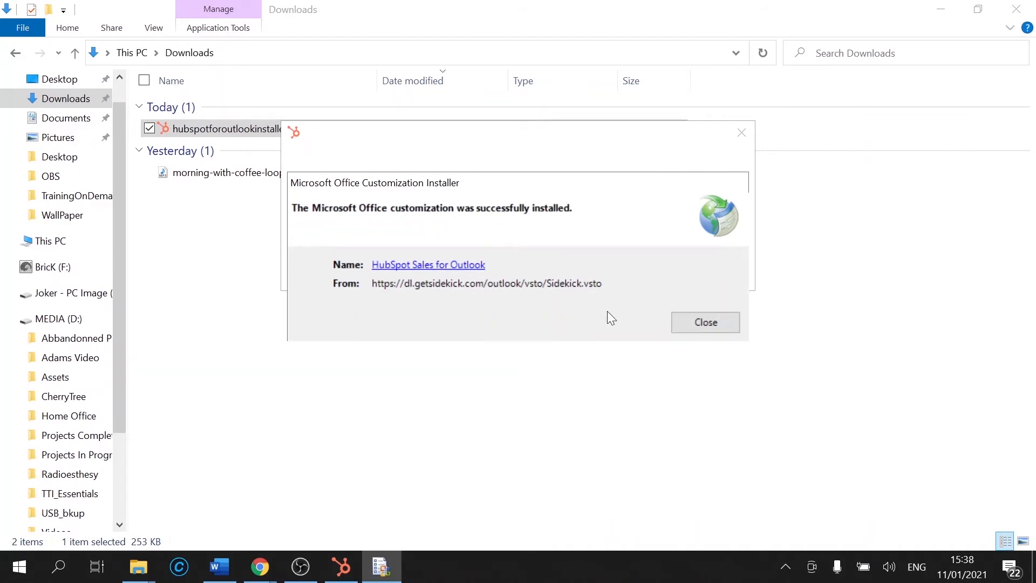
{"action": "left_click", "coordinate": [447, 342]}
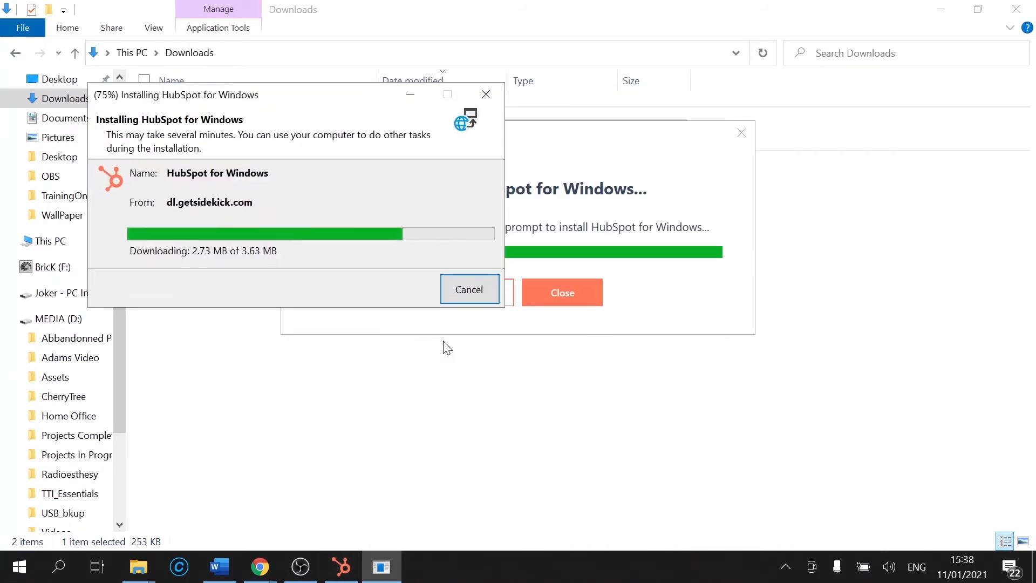
Launch Outlook by searching 'outlo' in the Start menu
{"action": "key", "text": "super"}
{"action": "type", "text": "out"}
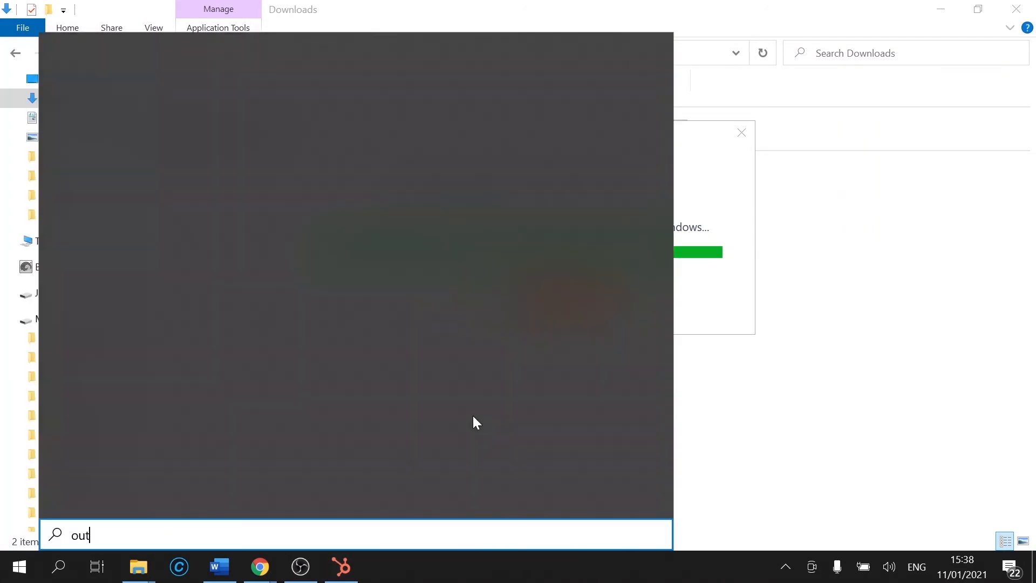
{"action": "type", "text": "lo"}
{"action": "key", "text": "Return"}
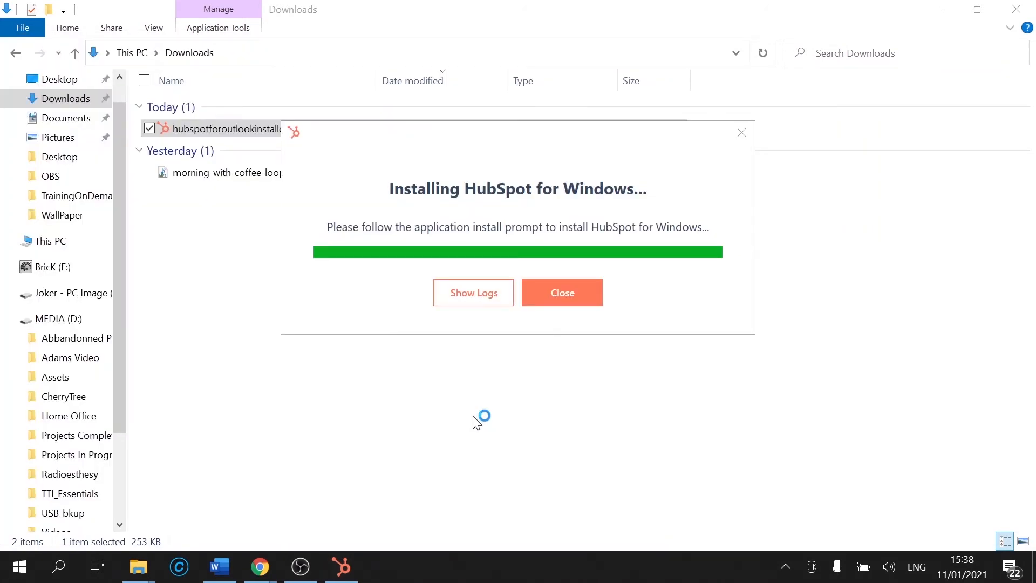
Close the finished installer and log in to HubSpot Sales with the account email and password
{"action": "left_click", "coordinate": [570, 151]}
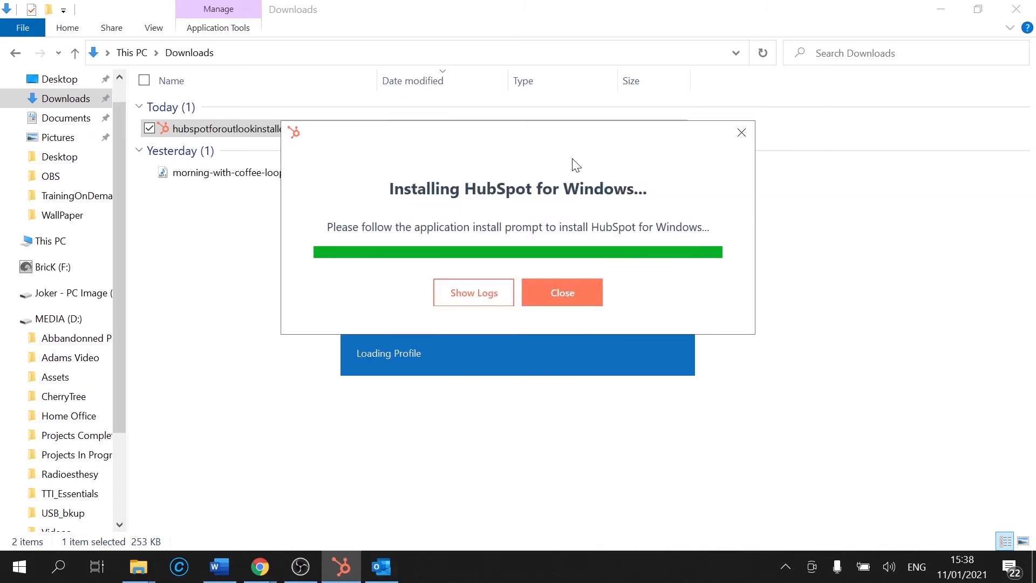
{"action": "left_click", "coordinate": [562, 292]}
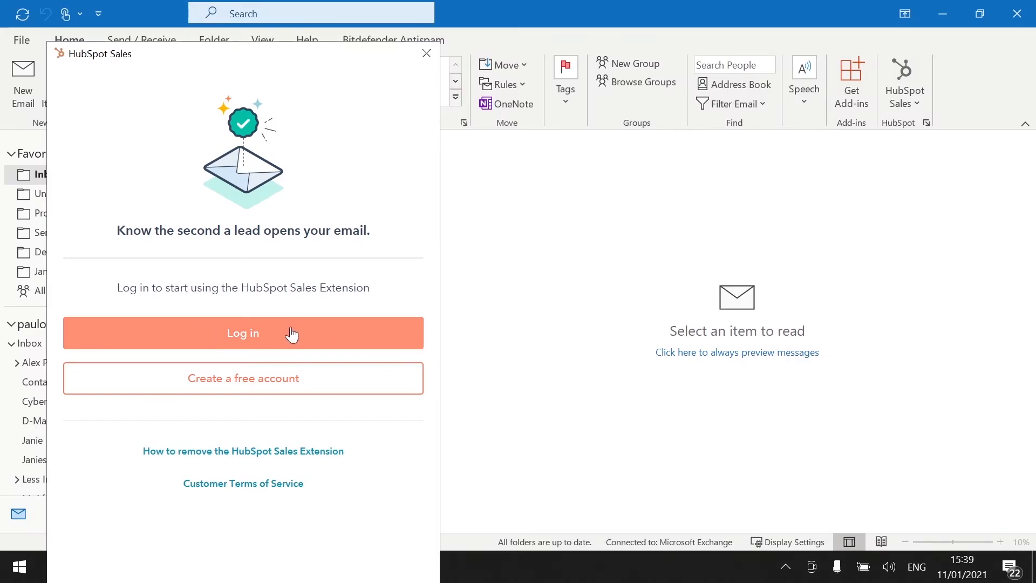
{"action": "left_click", "coordinate": [245, 335]}
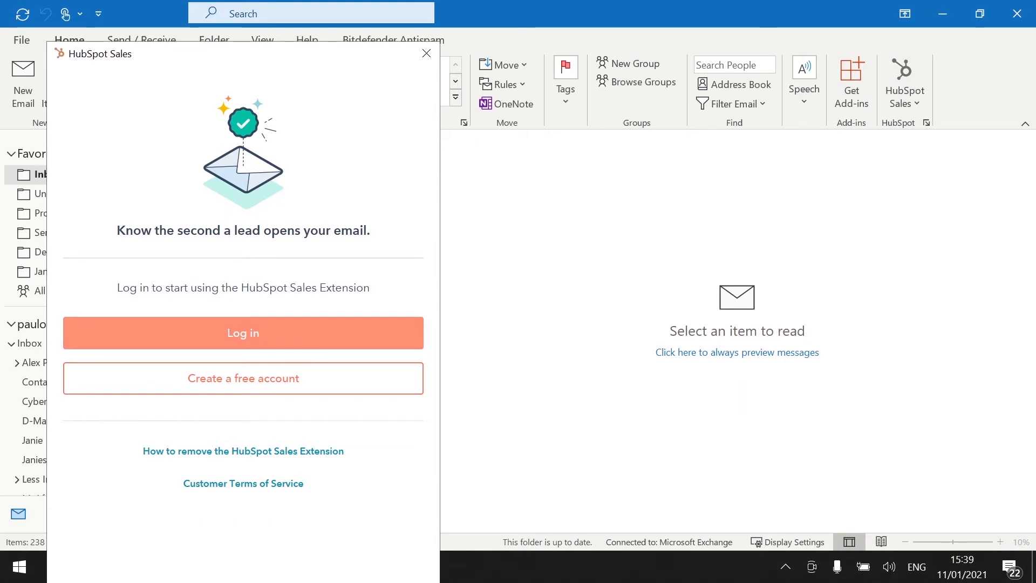
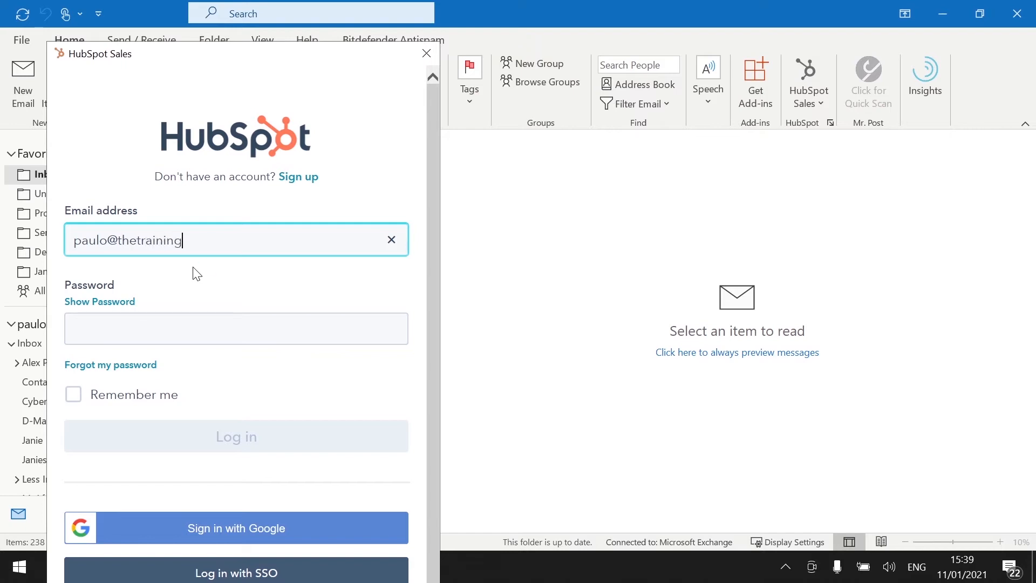
{"action": "key", "text": "Tab"}
{"action": "type", "text": "p*******"}
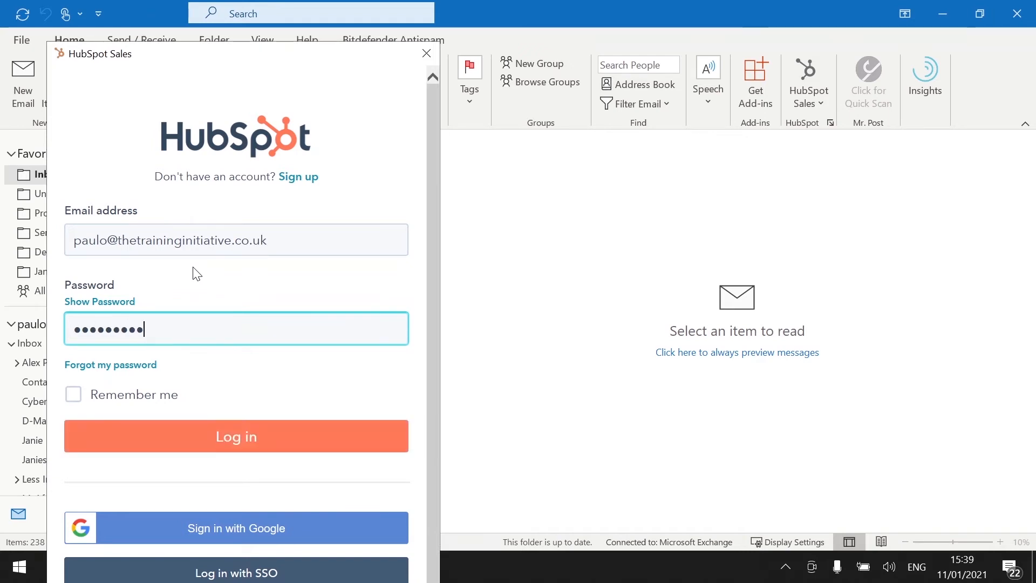
{"action": "key", "text": "Return"}
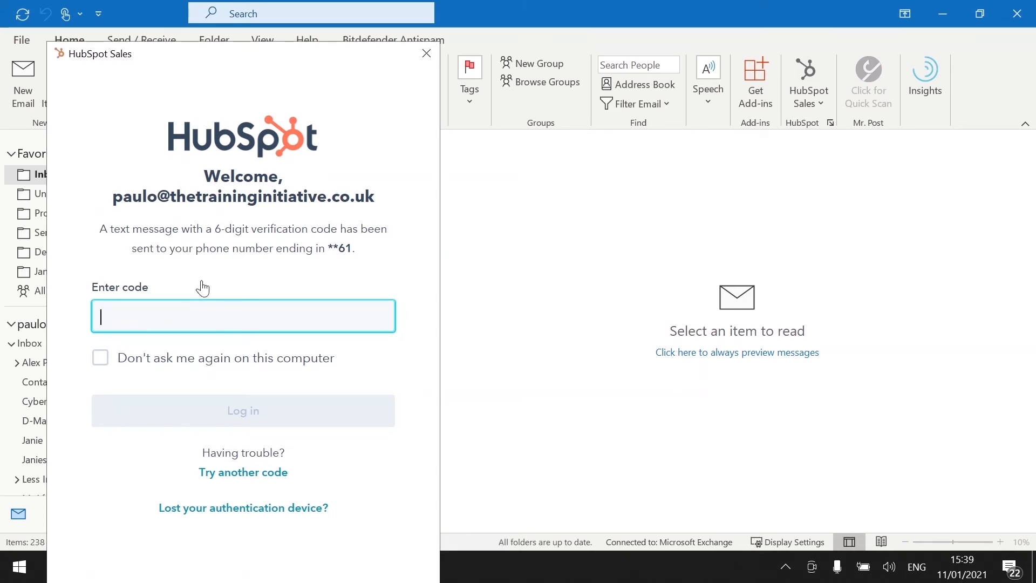
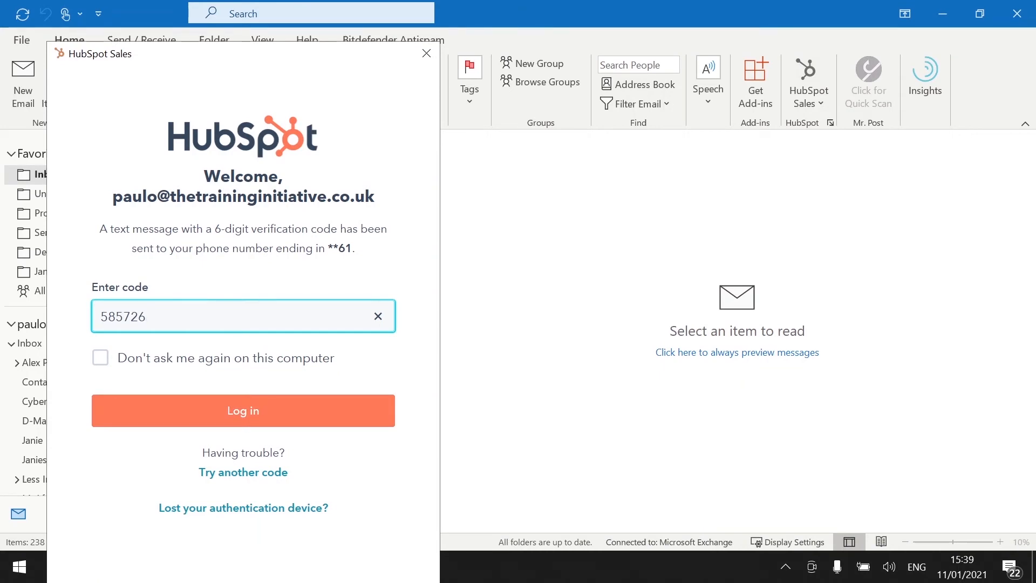
Enter the SMS verification code, tick Don't ask me again, and complete login
{"action": "left_click", "coordinate": [100, 358]}
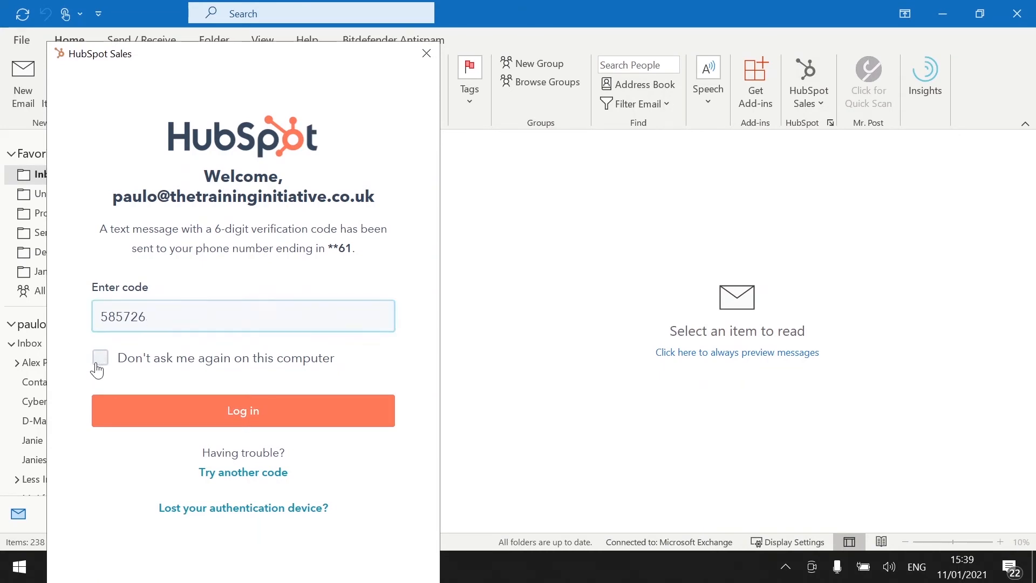
{"action": "left_click", "coordinate": [166, 409]}
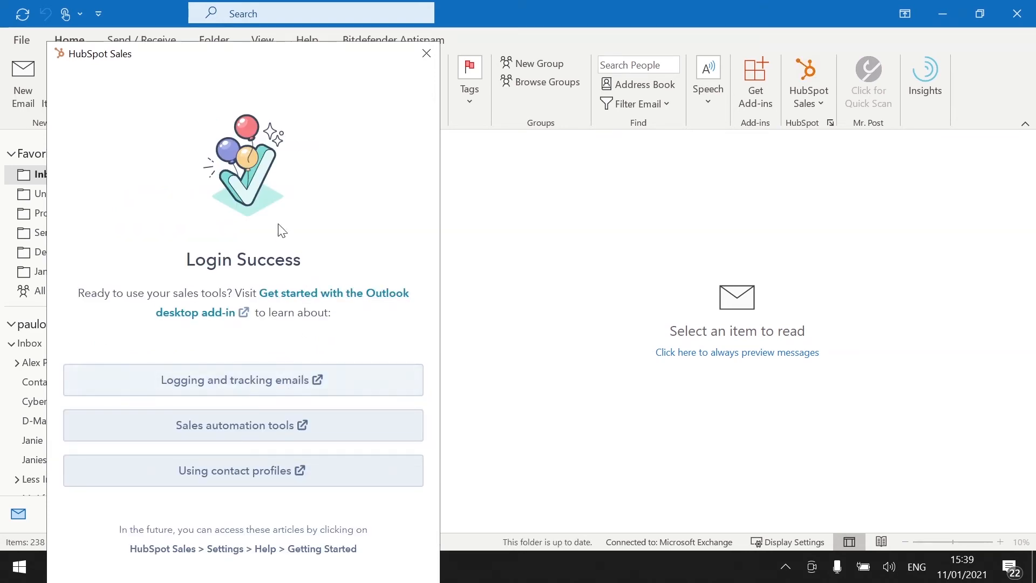
Open the 'Logging and tracking emails' knowledge article, then minimize Chrome back to Outlook
{"action": "left_click", "coordinate": [222, 387]}
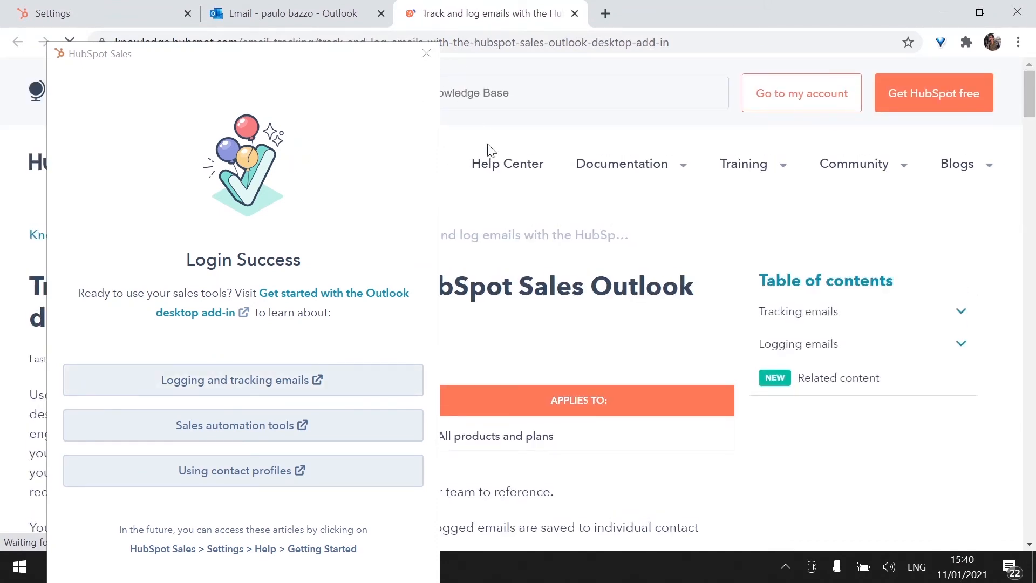
{"action": "left_click_drag", "start_coordinate": [351, 55], "coordinate": [1, 59]}
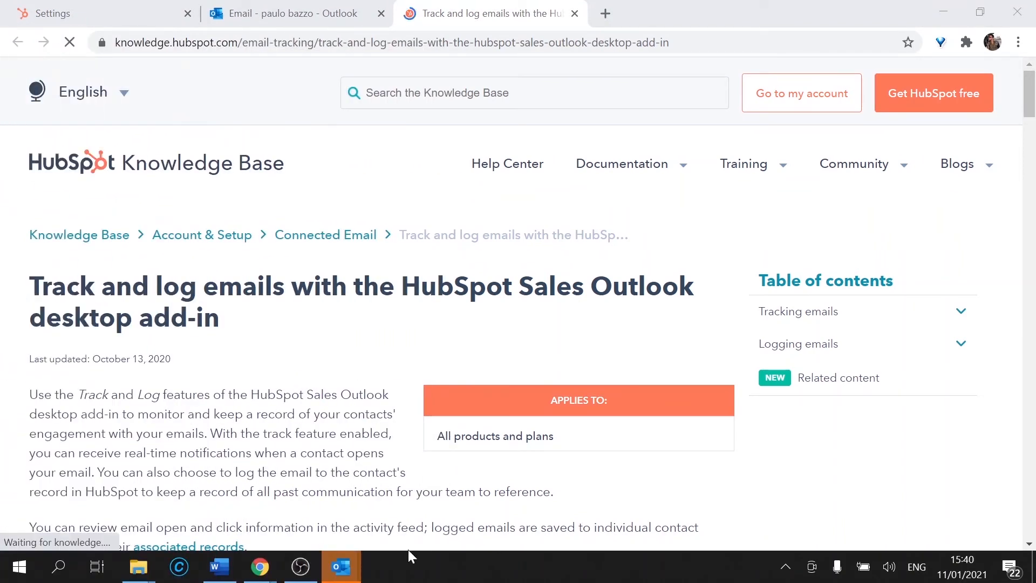
{"action": "left_click", "coordinate": [288, 378]}
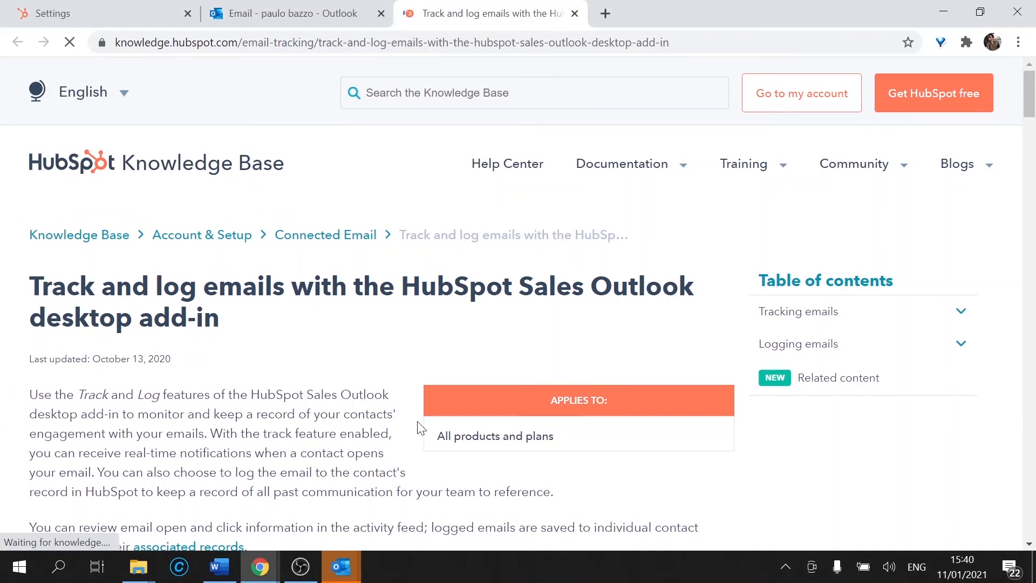
{"action": "left_click", "coordinate": [944, 12]}
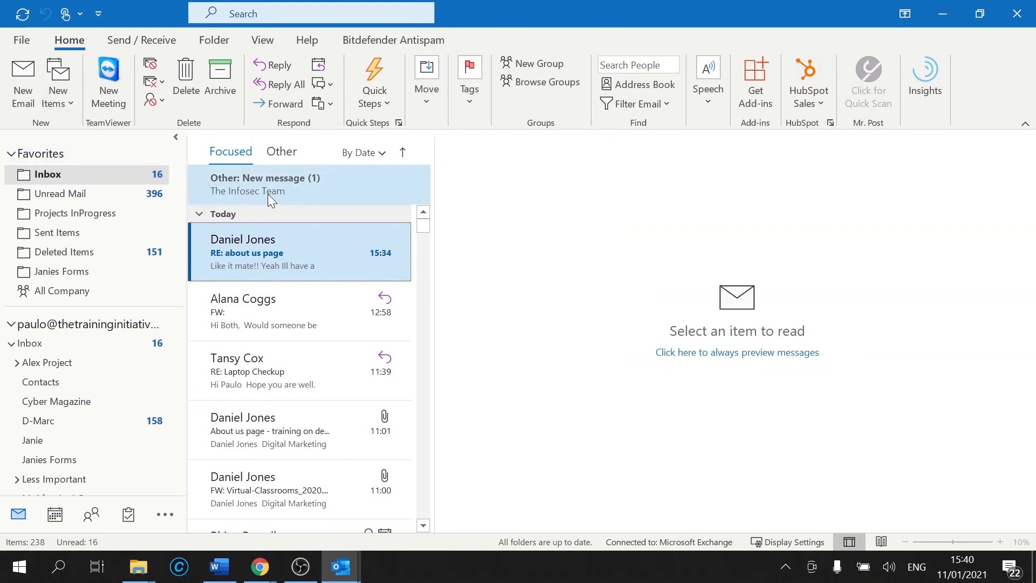
Create a new email, check the HubSpot Bcc address and Track Email/Log to CRM, then go to To
{"action": "left_click", "coordinate": [28, 82]}
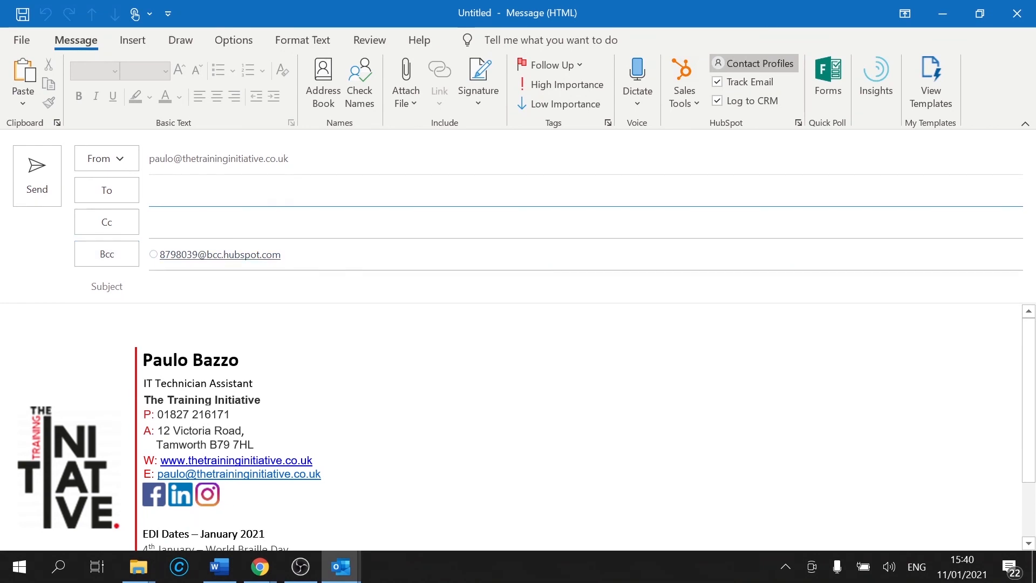
{"action": "left_click", "coordinate": [283, 254]}
{"action": "left_click", "coordinate": [282, 254]}
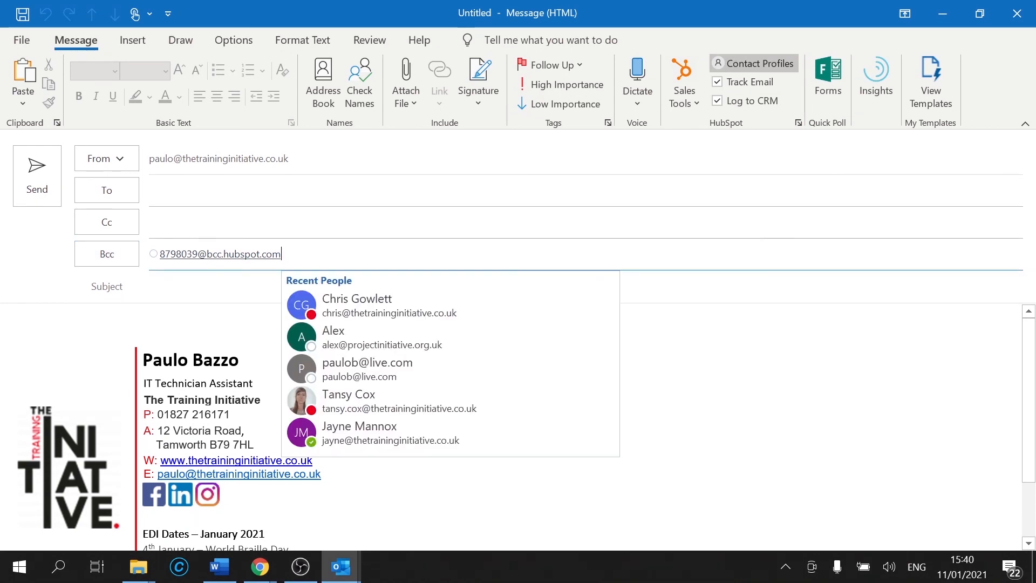
{"action": "left_click", "coordinate": [226, 223]}
{"action": "left_click", "coordinate": [596, 330]}
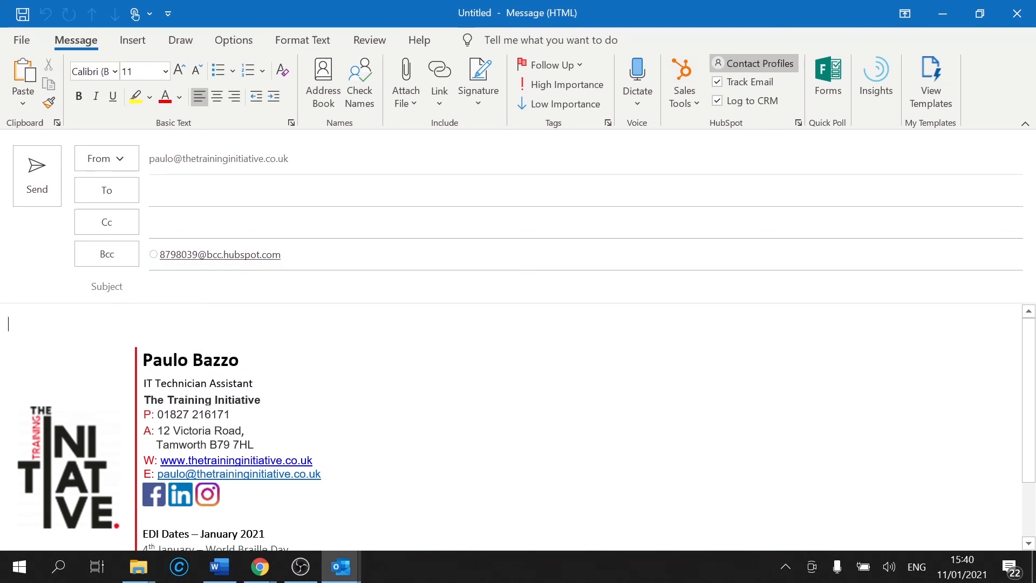
{"action": "left_click", "coordinate": [151, 190]}
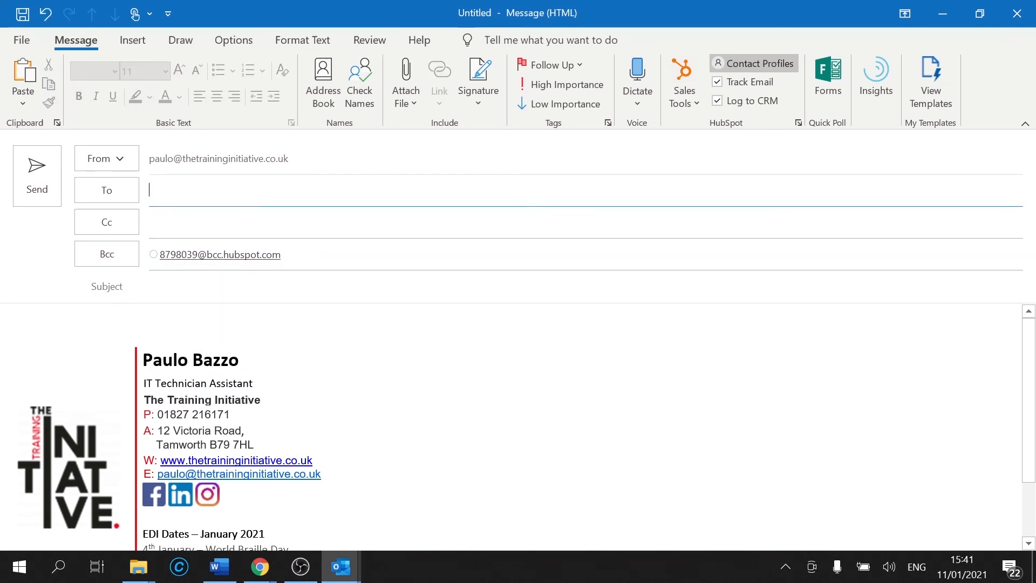